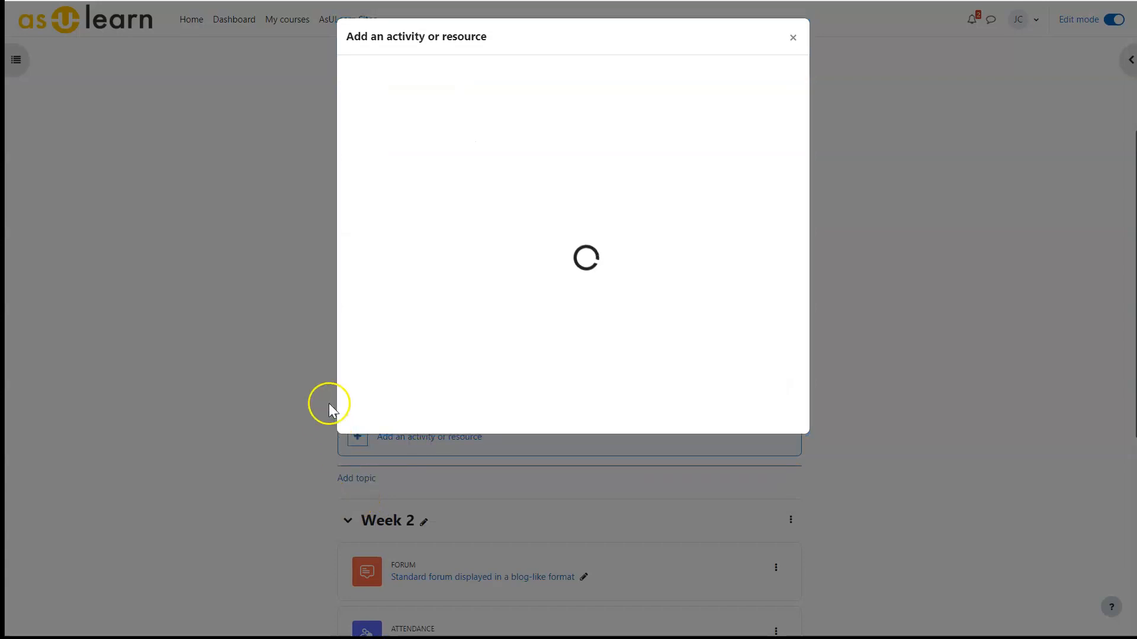
# Step: Add a new Assignment activity to the course and name it "test"
pyautogui.click(381, 157)
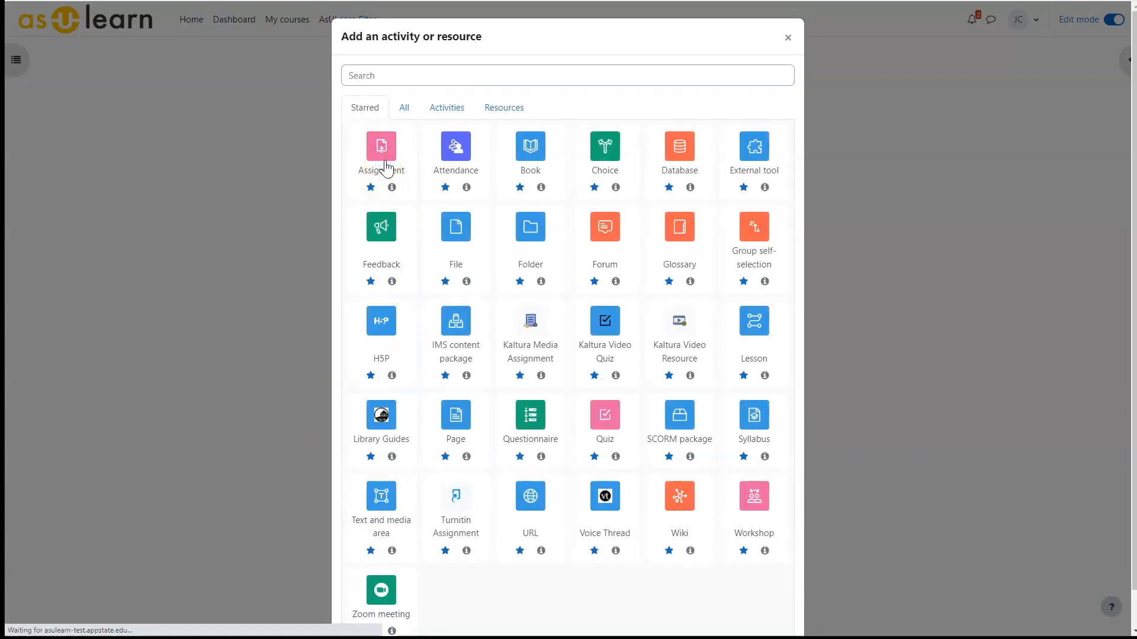
pyautogui.click(499, 256)
pyautogui.write('test')
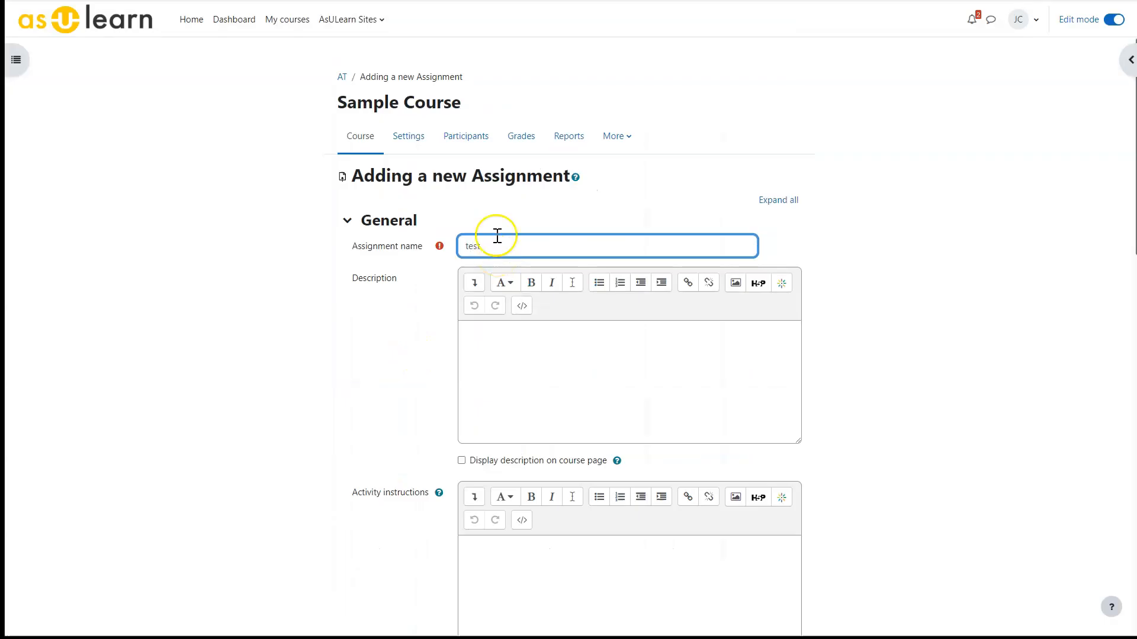
# Step: Set the assignment's grading method to Grading guide, then save and display the assignment
pyautogui.scroll(-4, 348, 372)
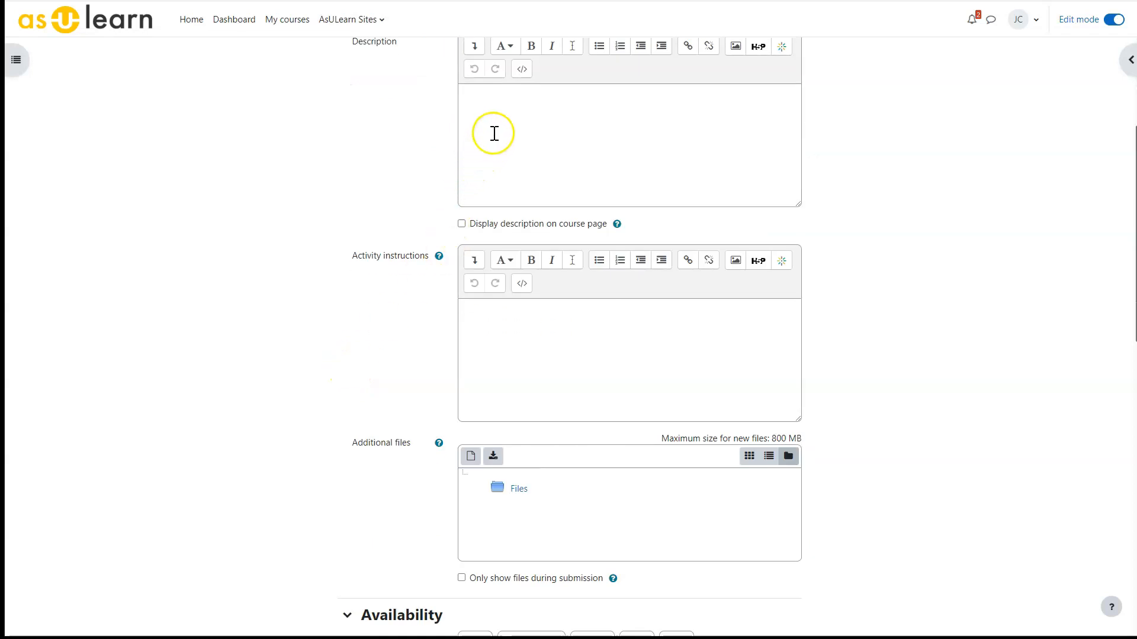
pyautogui.scroll(-3, 503, 126)
pyautogui.scroll(-1, 490, 292)
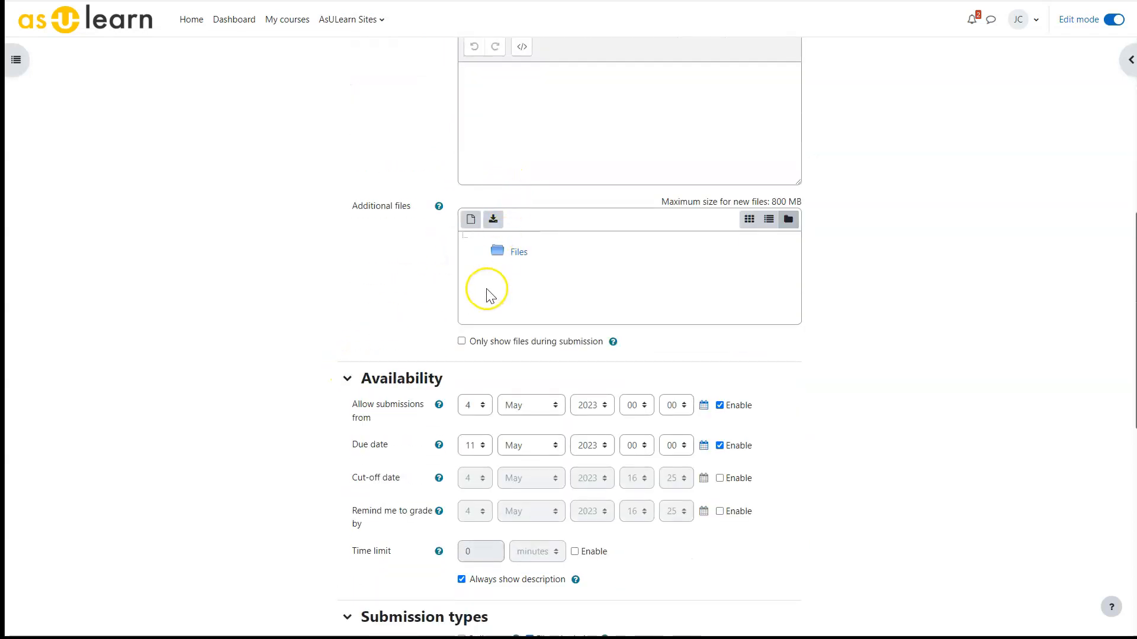
pyautogui.scroll(-3, 474, 261)
pyautogui.scroll(-4, 467, 307)
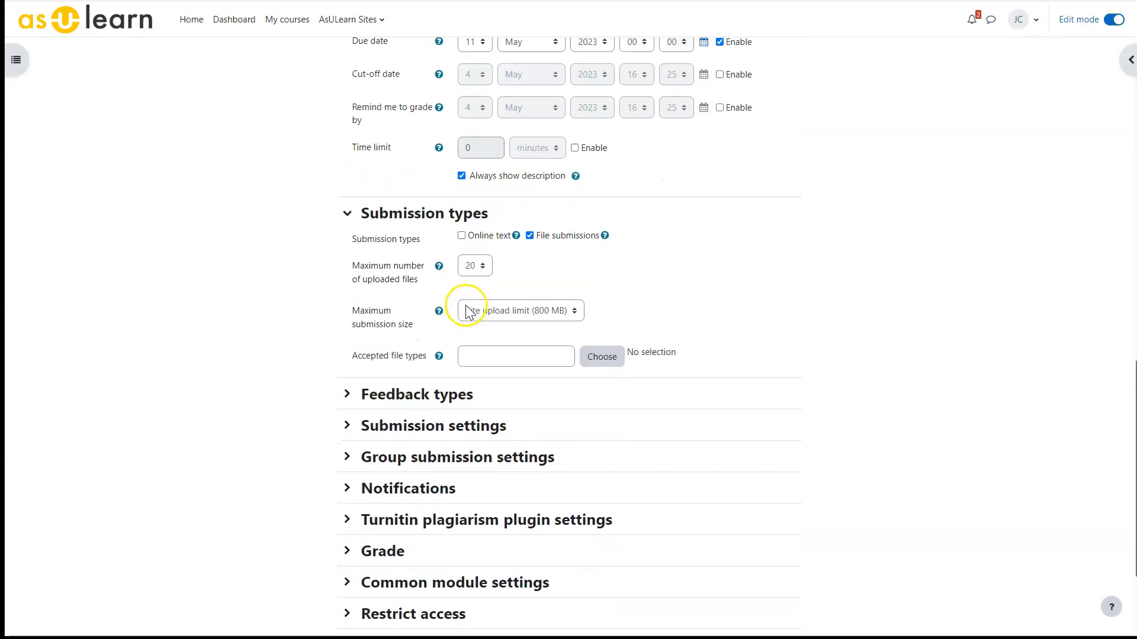
pyautogui.scroll(-2, 397, 415)
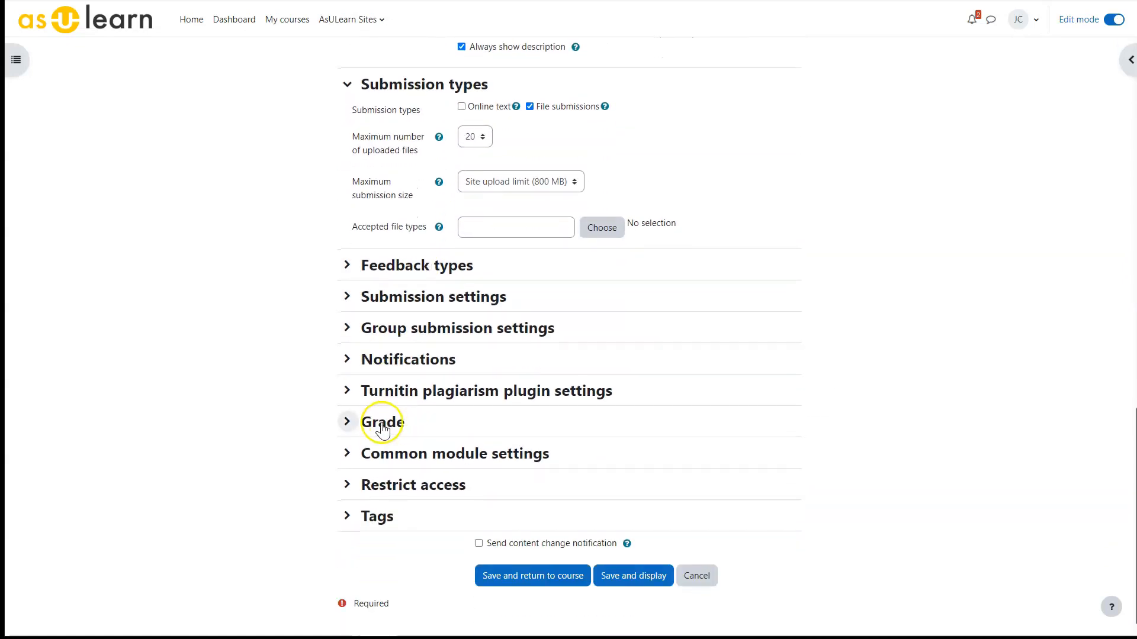
pyautogui.click(347, 421)
pyautogui.scroll(-2, 398, 422)
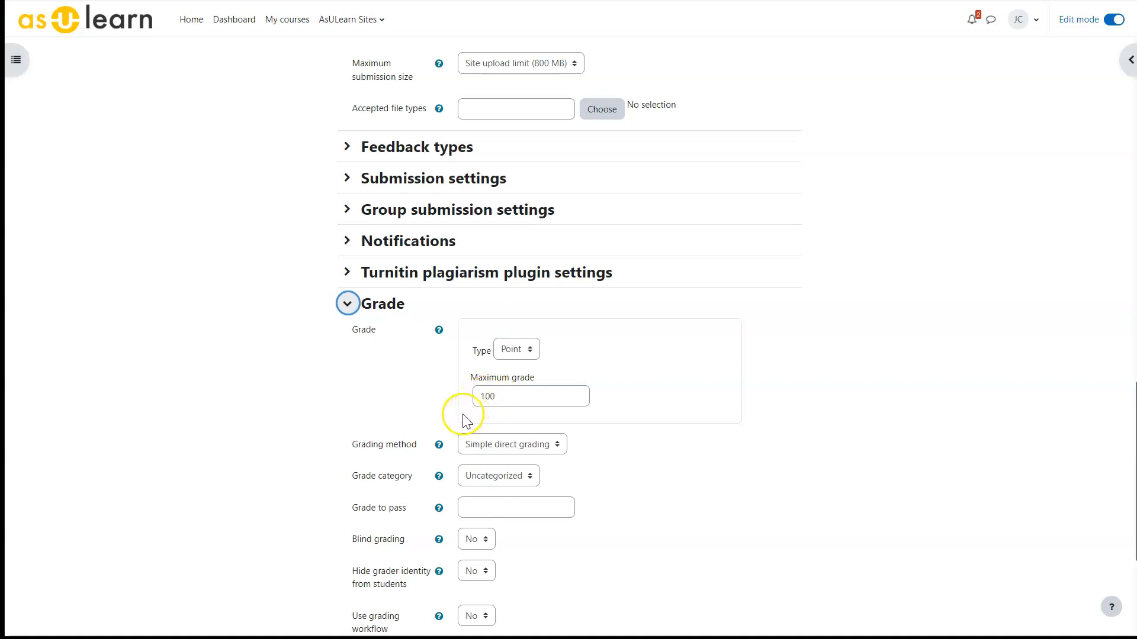
pyautogui.click(492, 445)
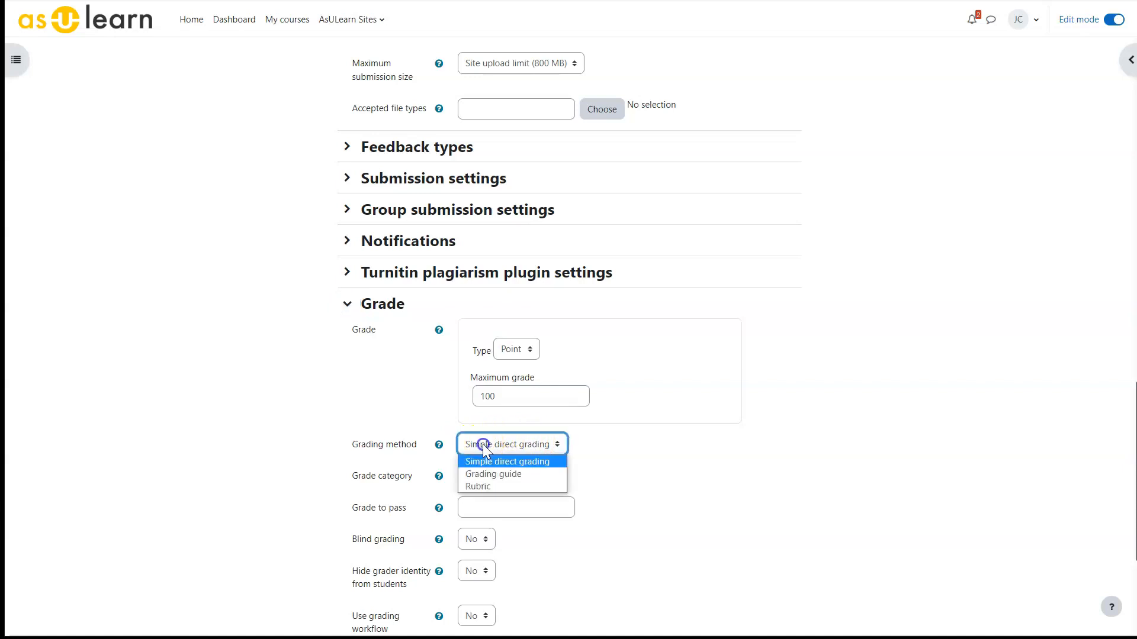
pyautogui.click(481, 474)
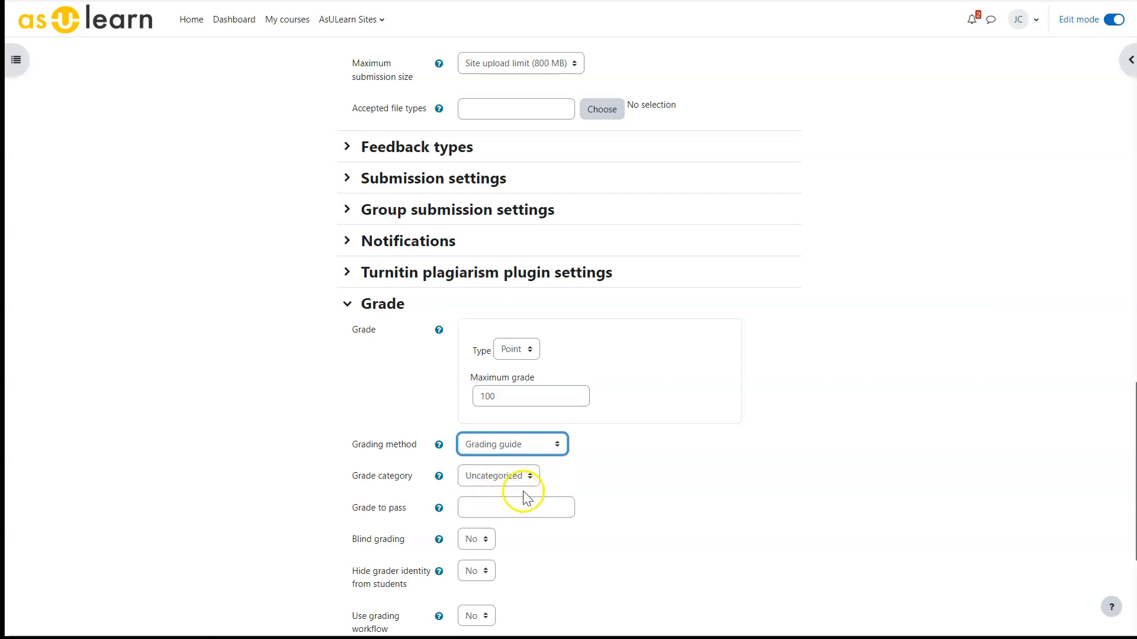
pyautogui.scroll(-4, 494, 494)
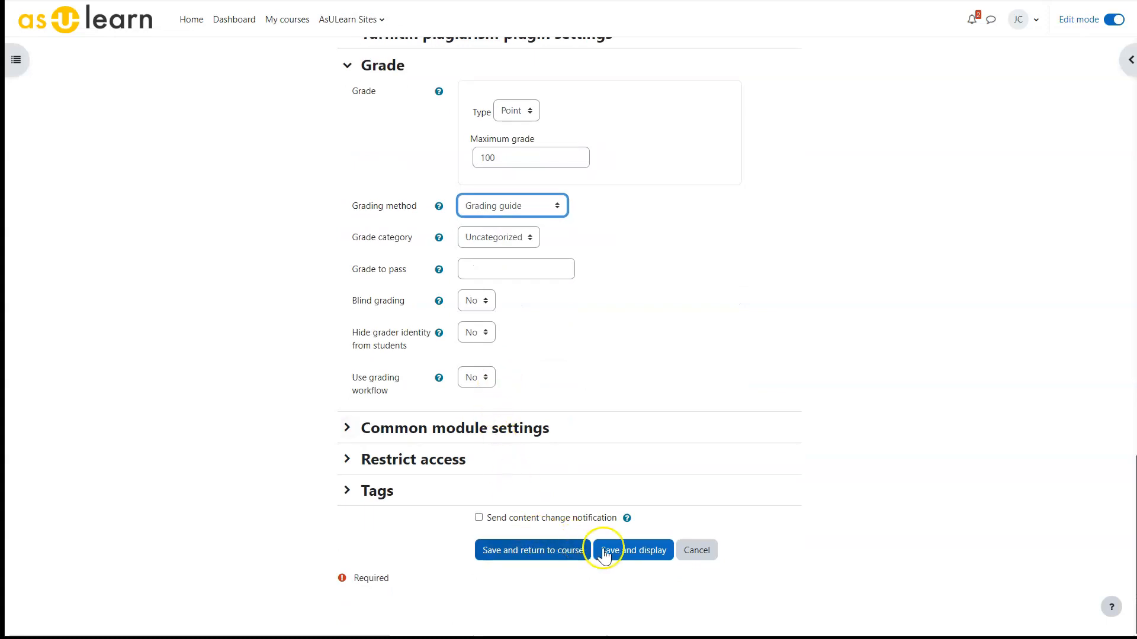
pyautogui.click(629, 551)
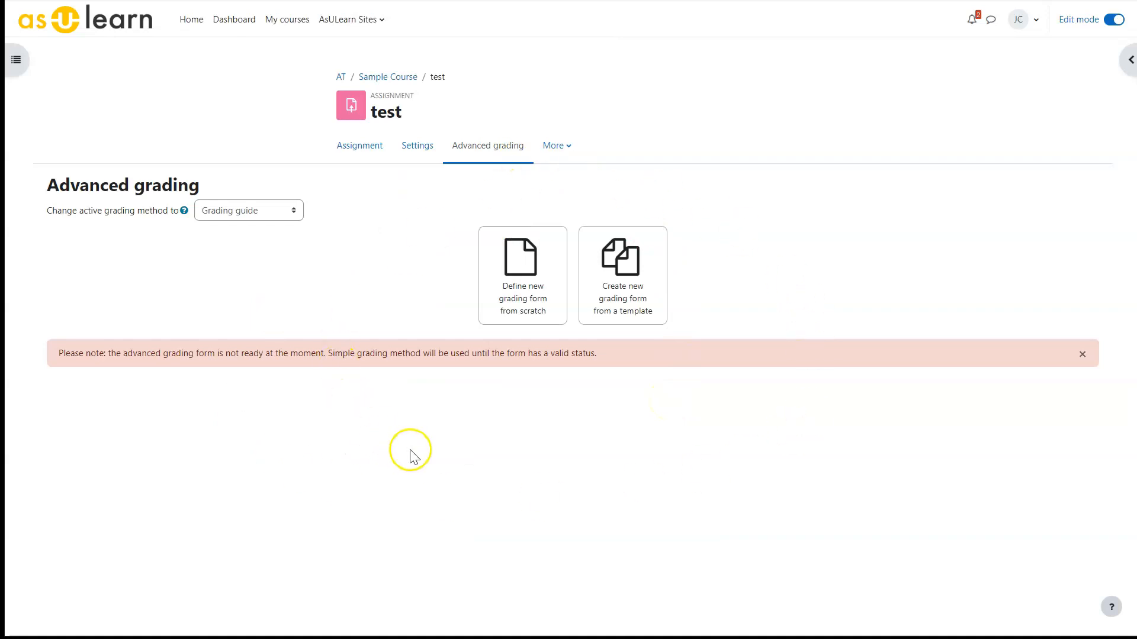
# Step: Define a new grading form from scratch and name it "Sample"
pyautogui.click(525, 267)
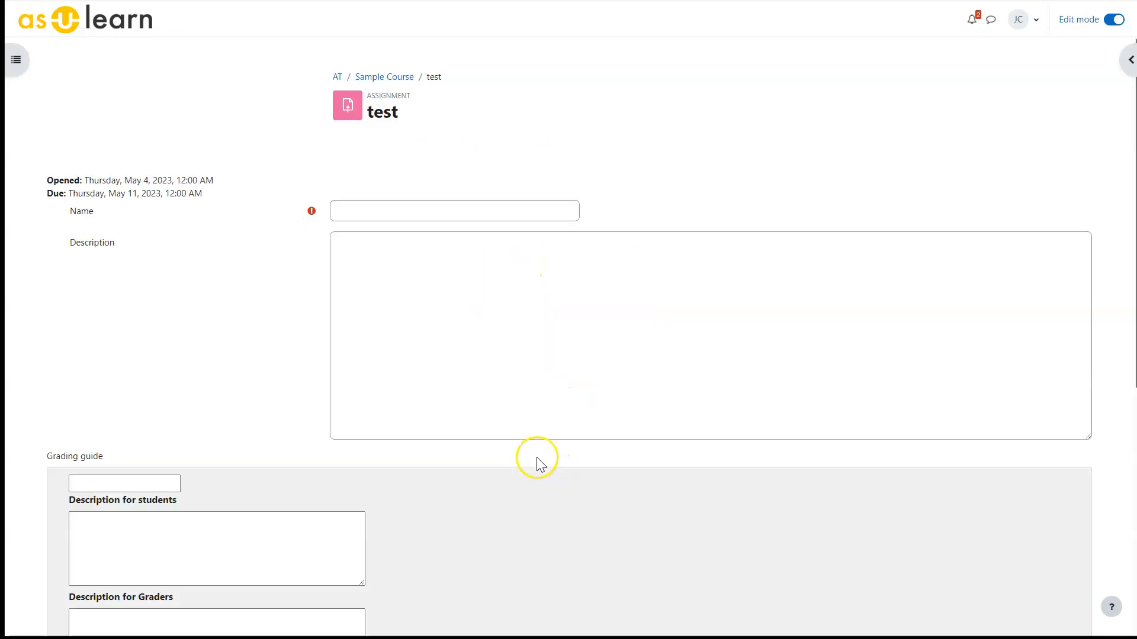
pyautogui.click(354, 203)
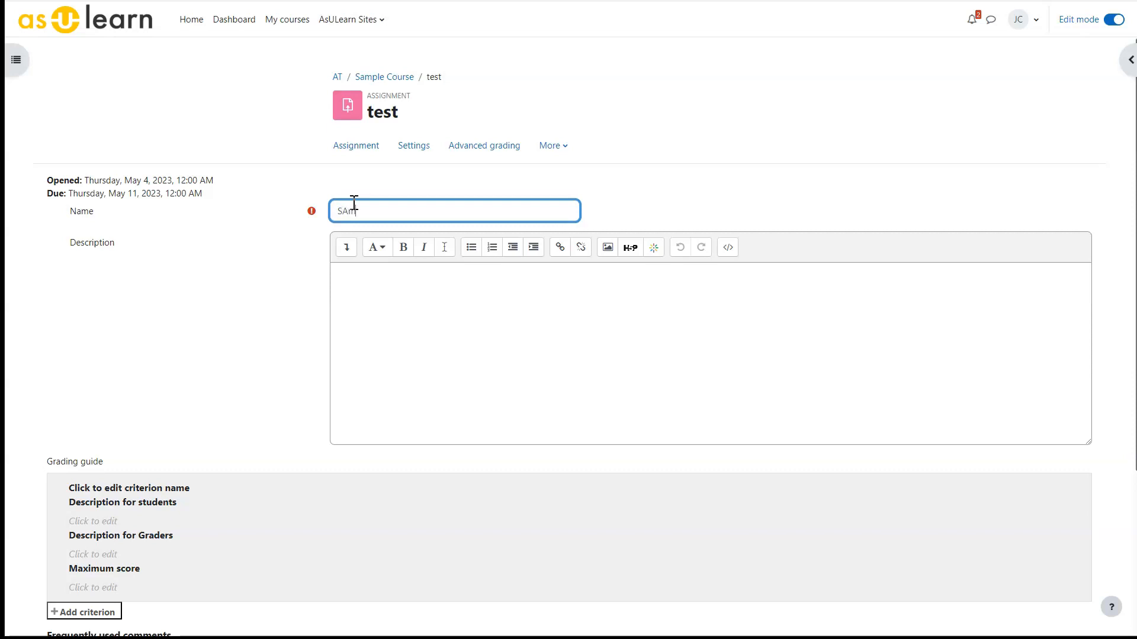
pyautogui.write('SAmple')
pyautogui.moveTo(341, 212); pyautogui.dragTo(347, 214)
pyautogui.write('a')
# Step: Open the first criterion's name and its description for students for editing in the grading guide
pyautogui.scroll(-1, 219, 375)
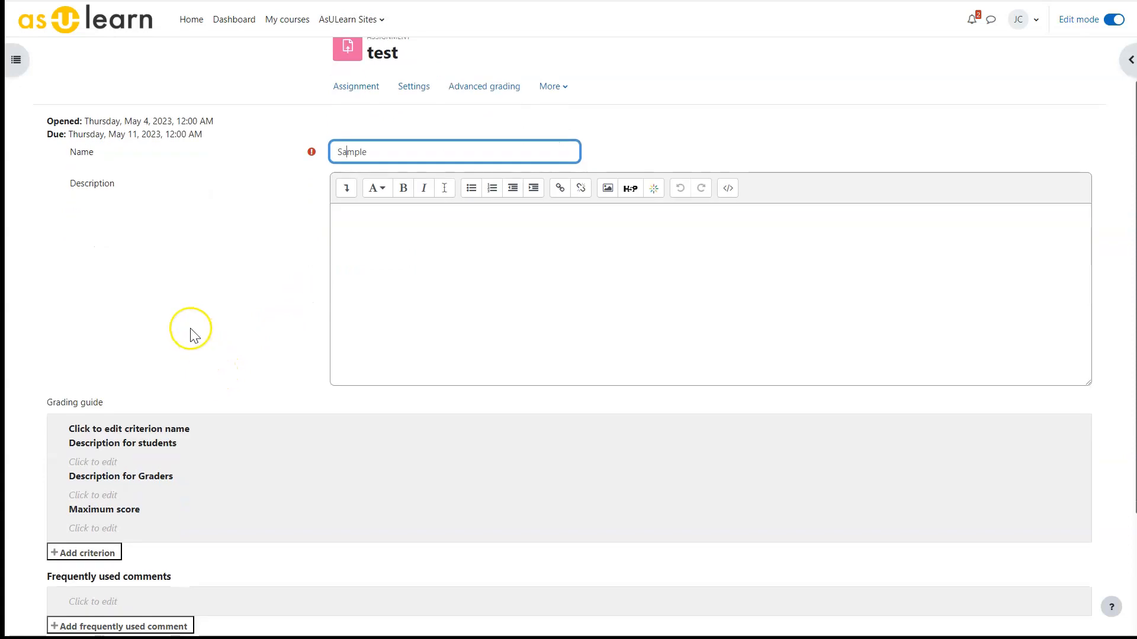
pyautogui.scroll(-1, 170, 363)
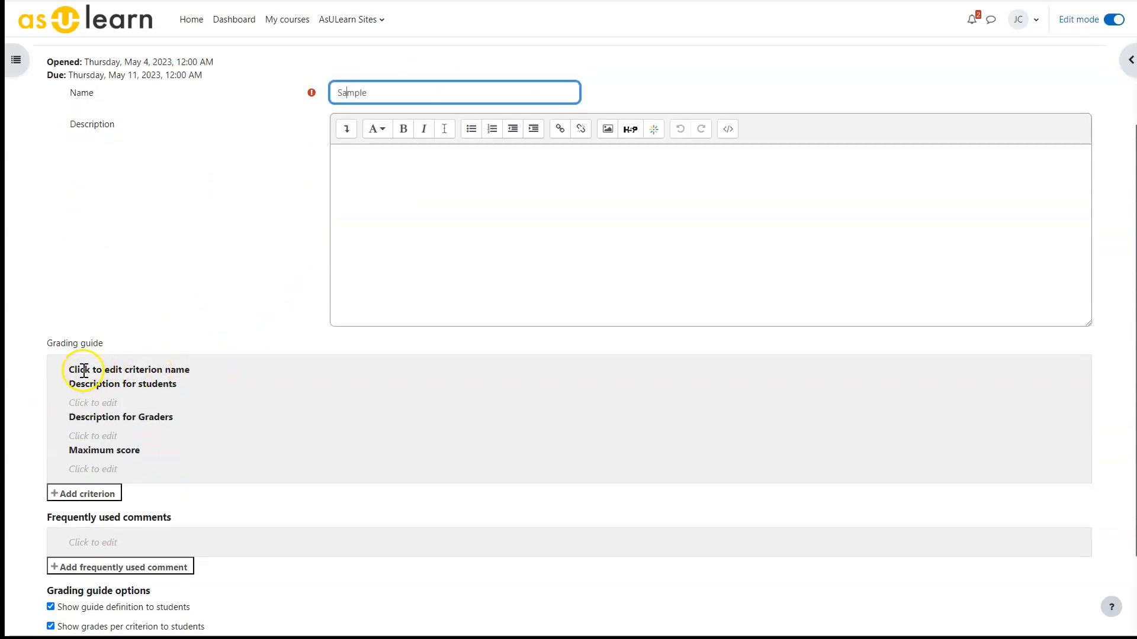
pyautogui.click(84, 371)
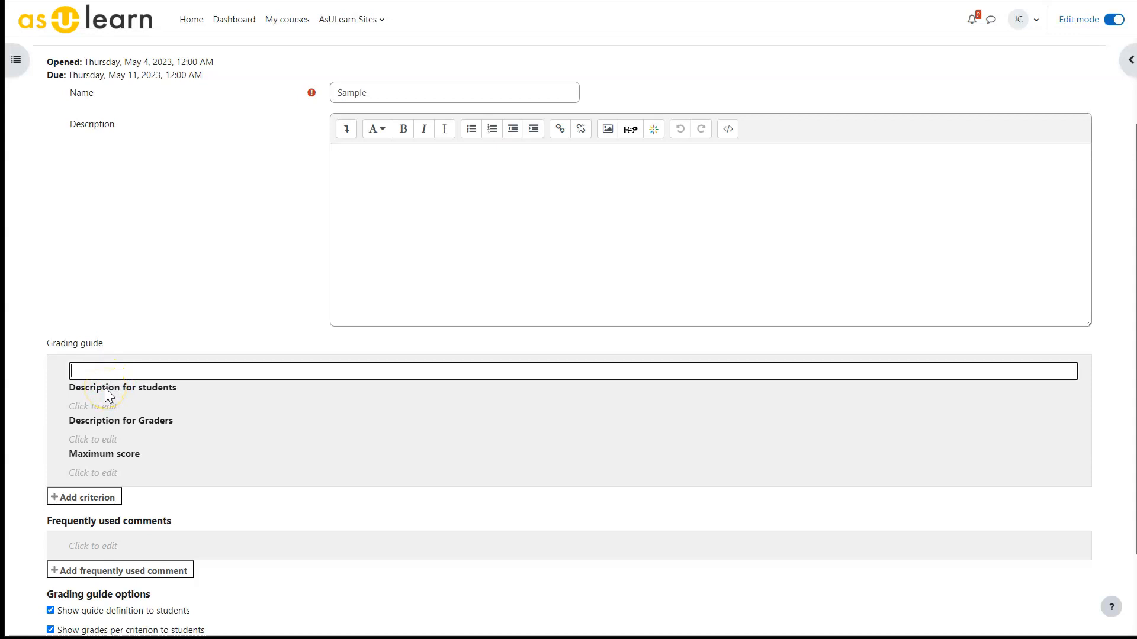
pyautogui.click(105, 388)
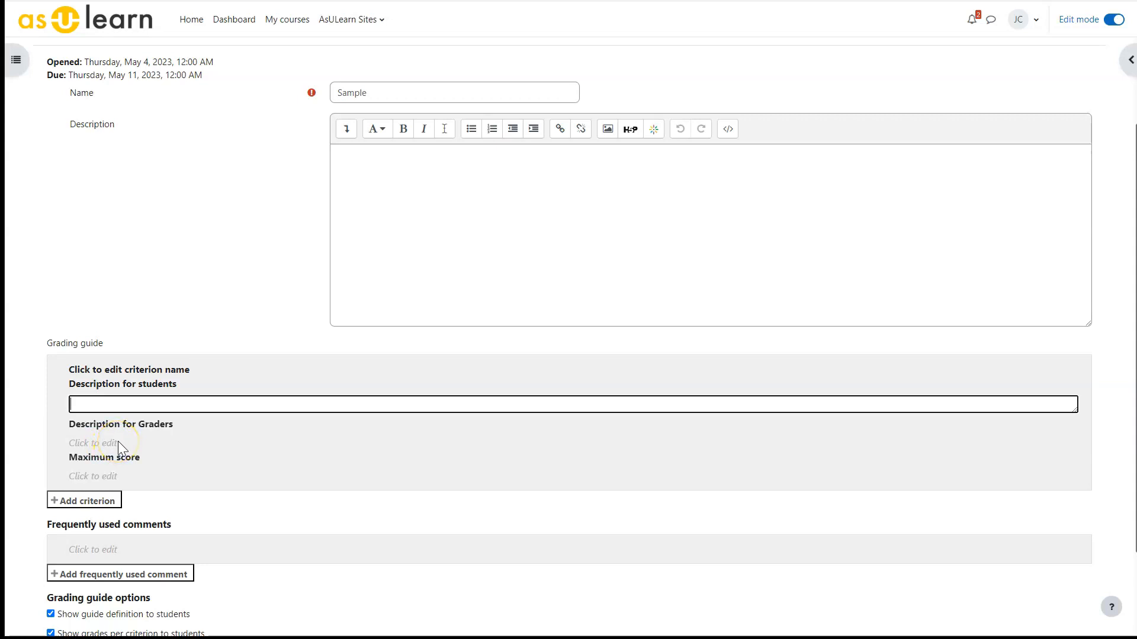
pyautogui.scroll(-1, 119, 441)
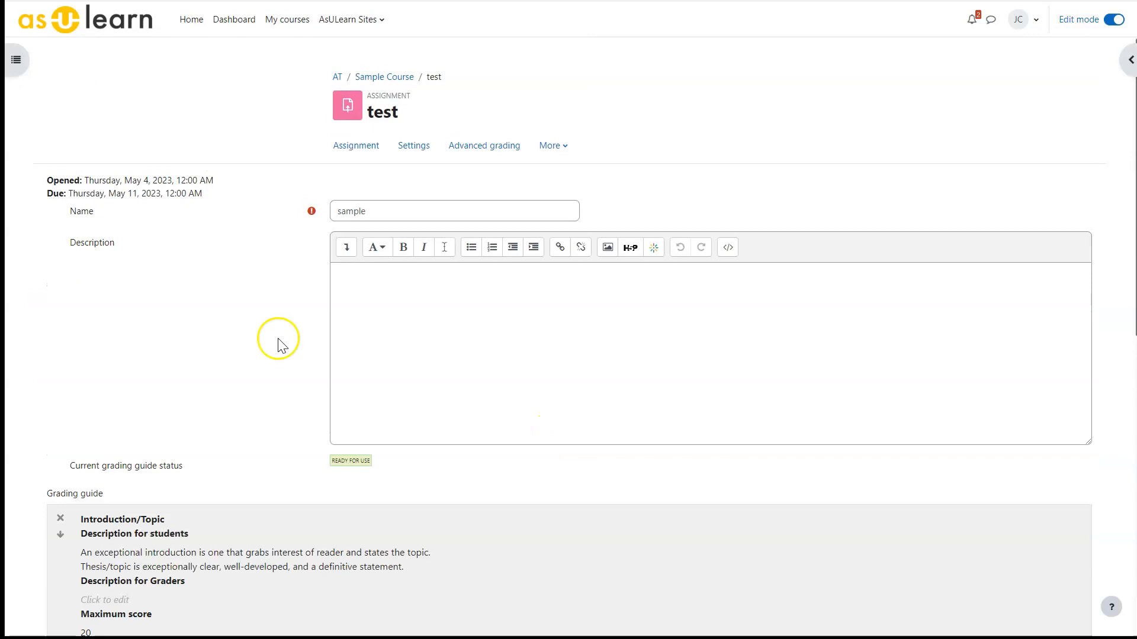
# Step: Add a blank frequently used comment below "Bad grammar" in the filled-in grading guide and save the guide
pyautogui.scroll(-4, 432, 309)
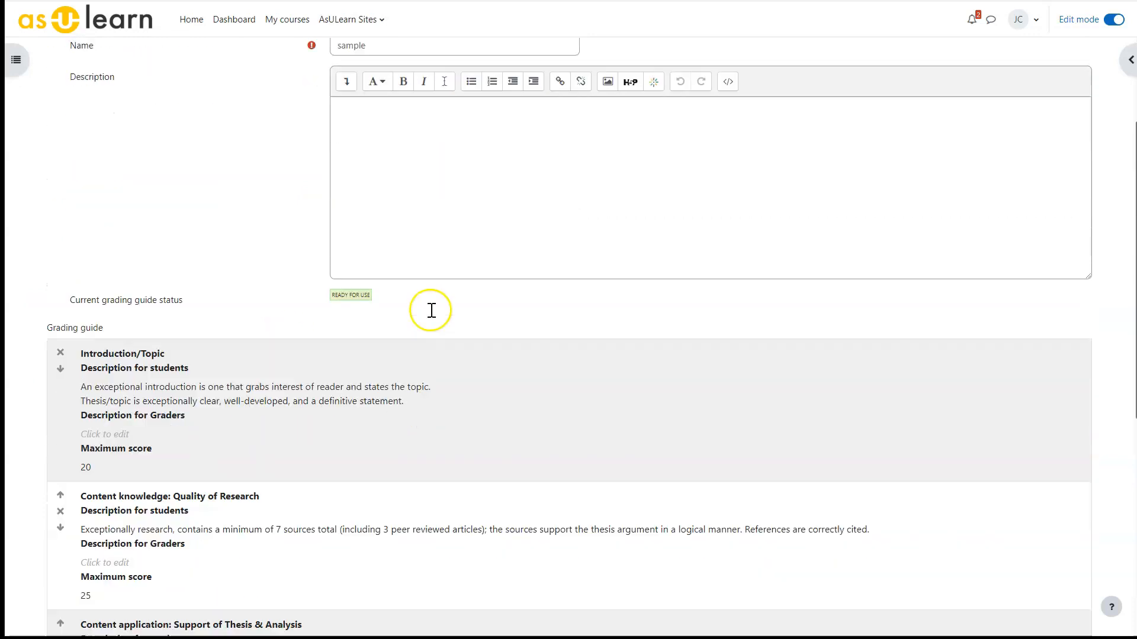
pyautogui.scroll(-1, 442, 304)
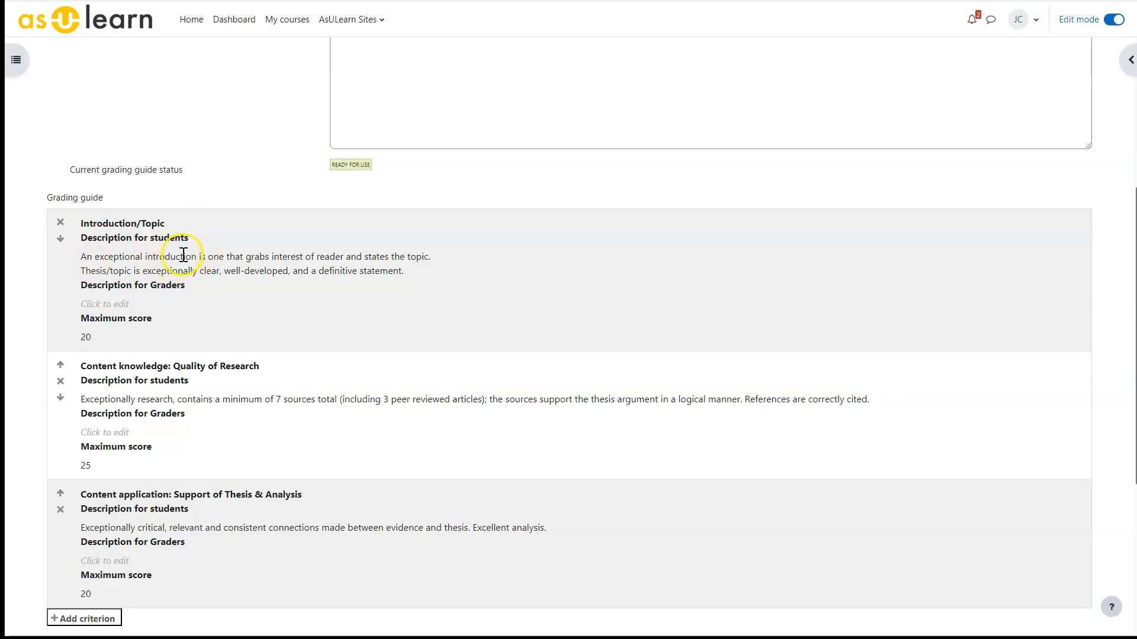
pyautogui.scroll(-1, 183, 255)
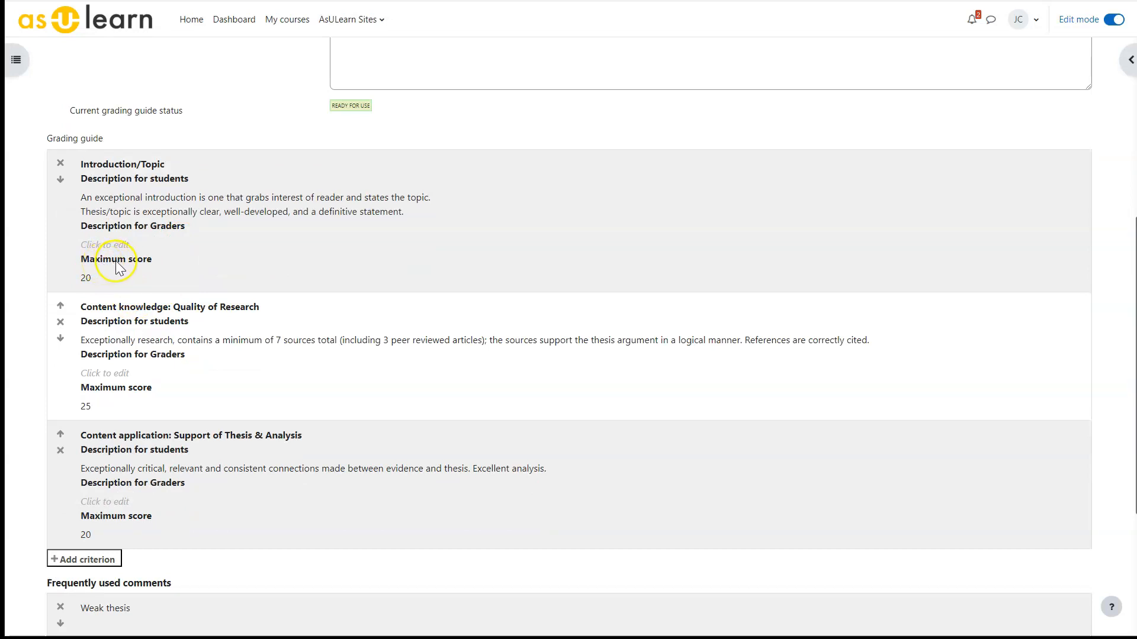
pyautogui.scroll(-1, 117, 266)
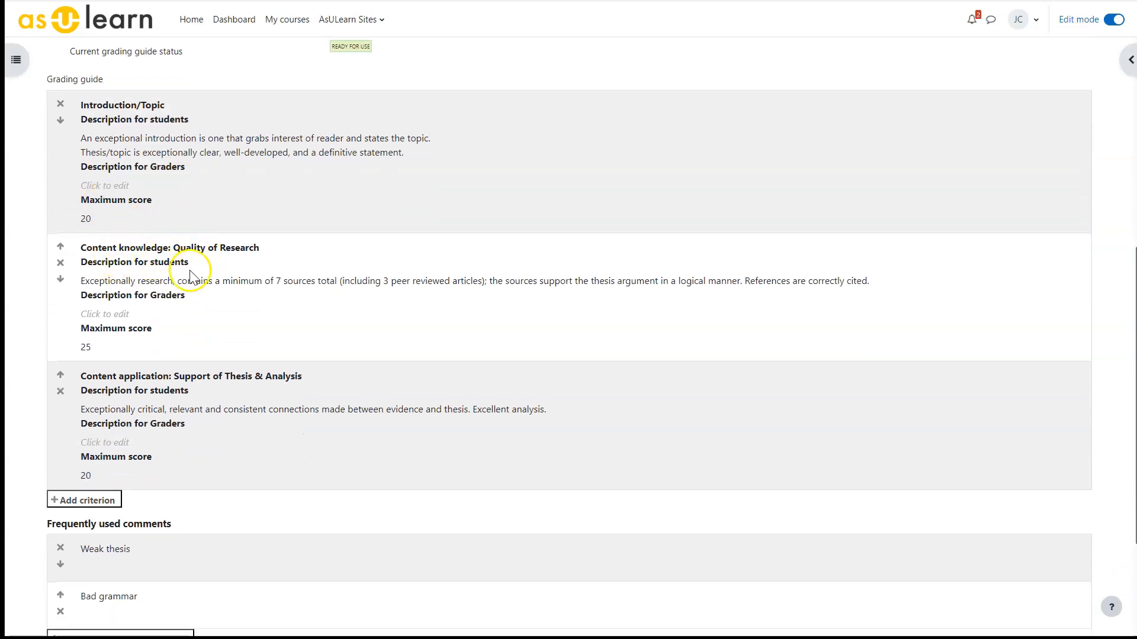
pyautogui.scroll(-2, 112, 350)
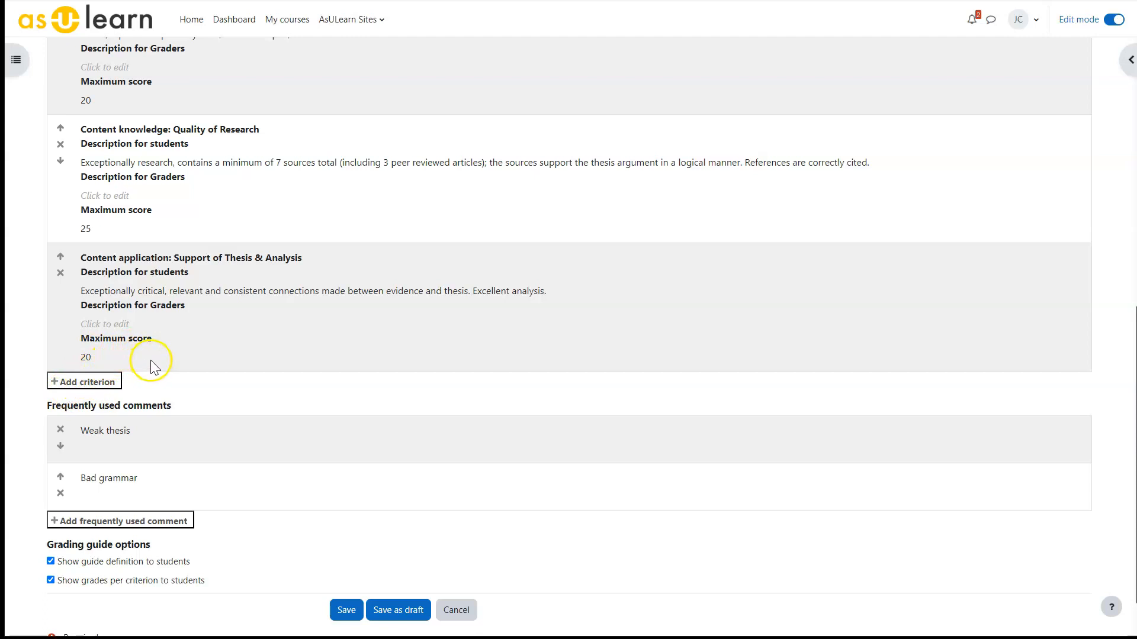
pyautogui.scroll(-1, 137, 352)
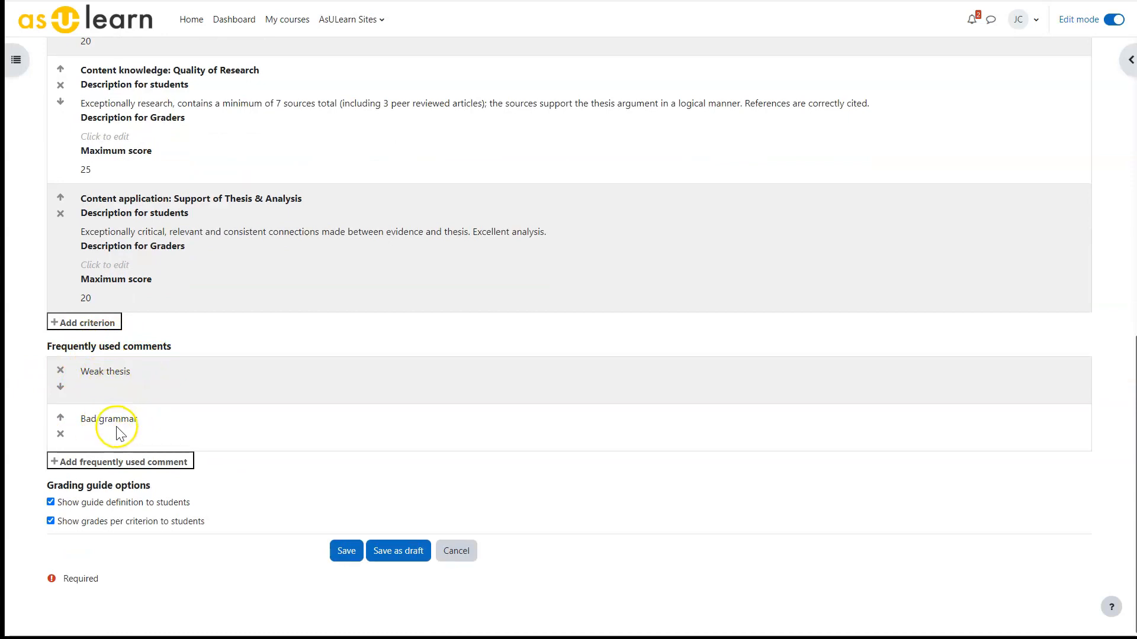
pyautogui.click(81, 468)
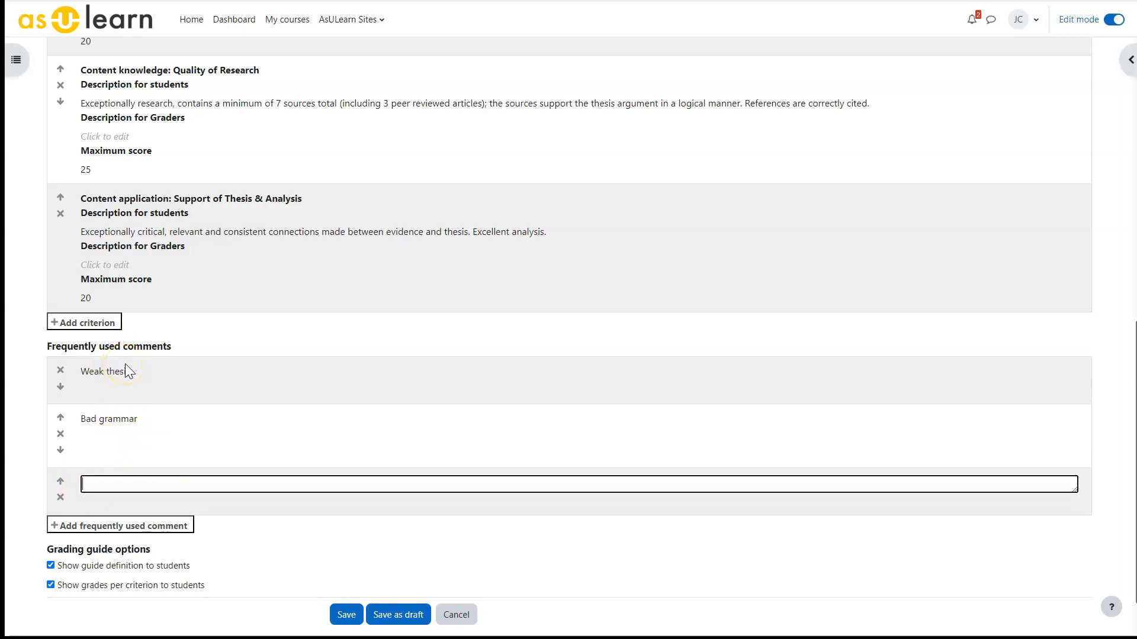
pyautogui.scroll(-1, 120, 379)
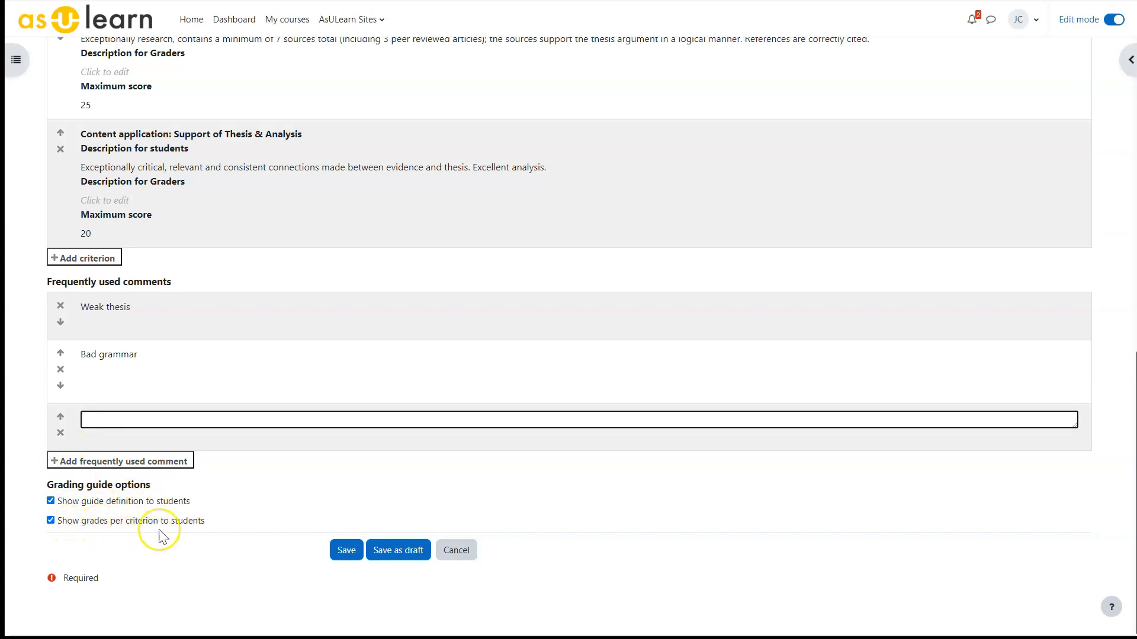
pyautogui.click(347, 552)
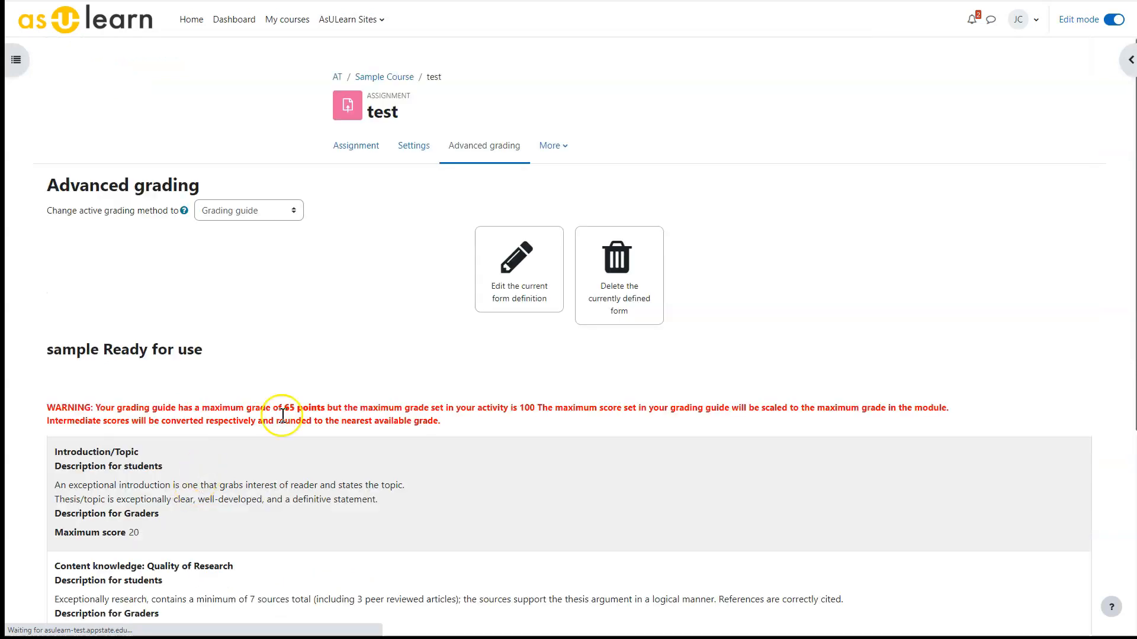
# Step: Review the saved grading guide's criteria and comments, and reopen the test assignment's advanced grading page
pyautogui.scroll(-3, 262, 375)
pyautogui.scroll(-2, 204, 487)
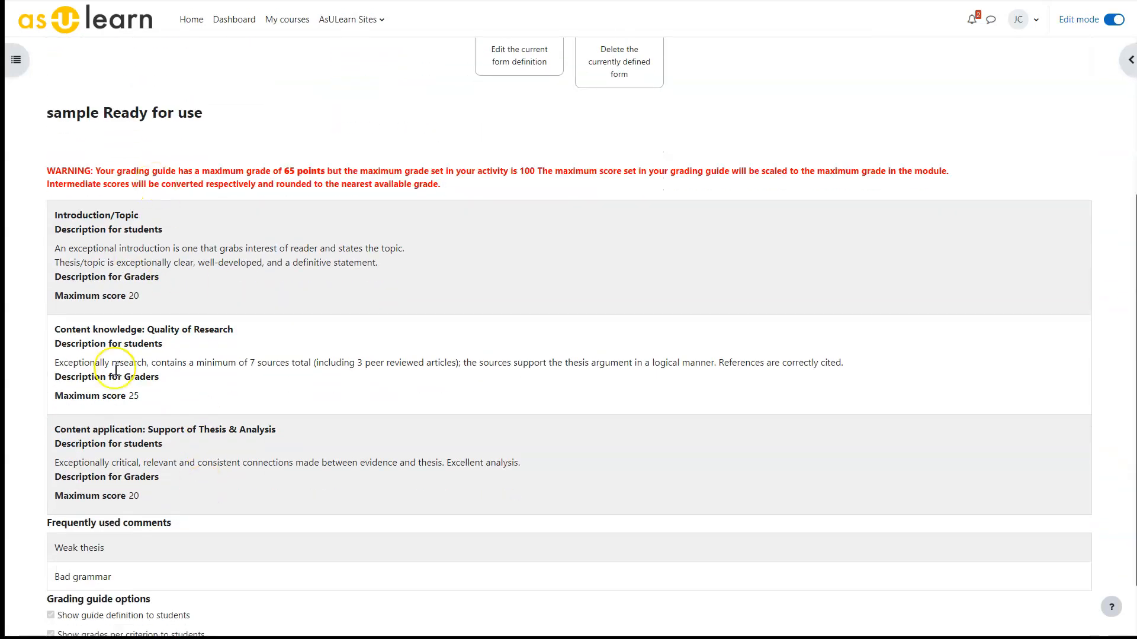
pyautogui.scroll(3, 174, 382)
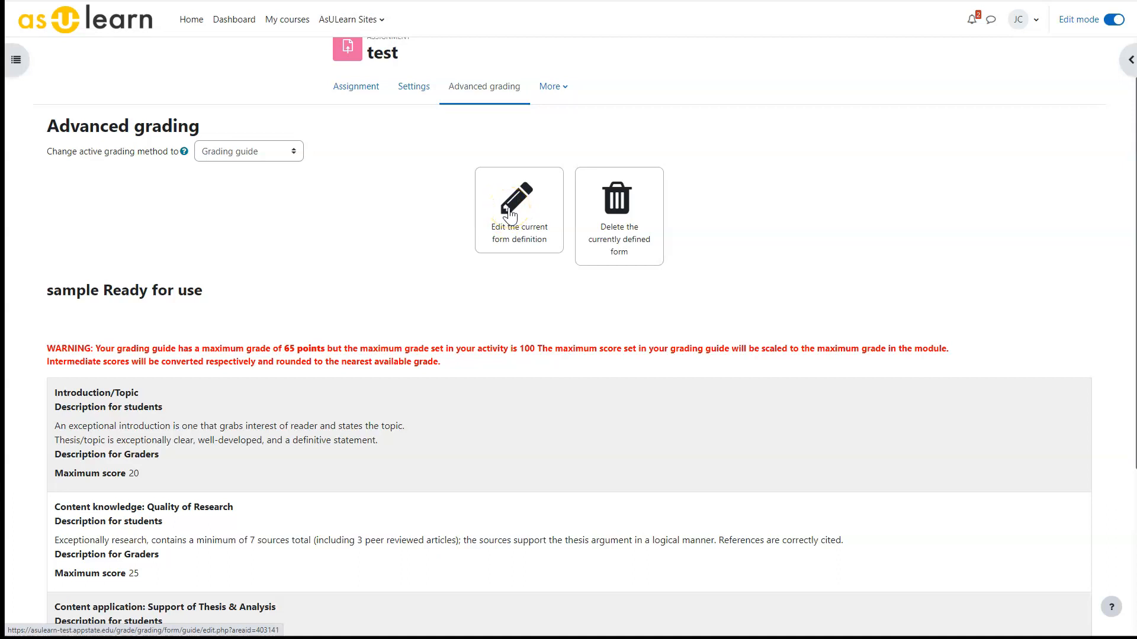
pyautogui.click(356, 86)
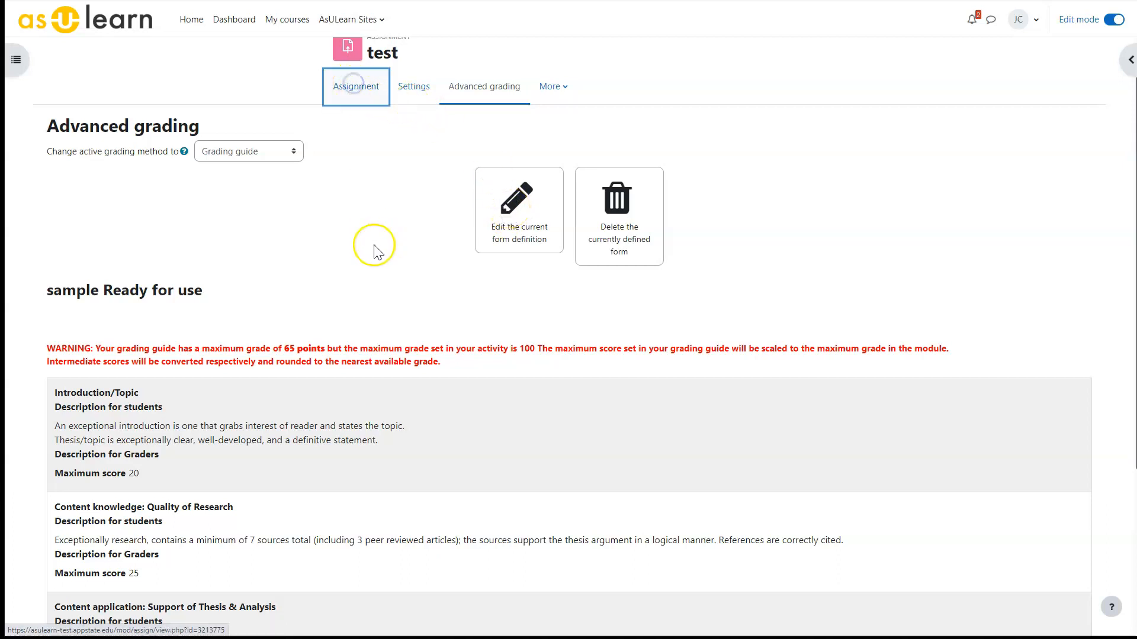
pyautogui.click(502, 152)
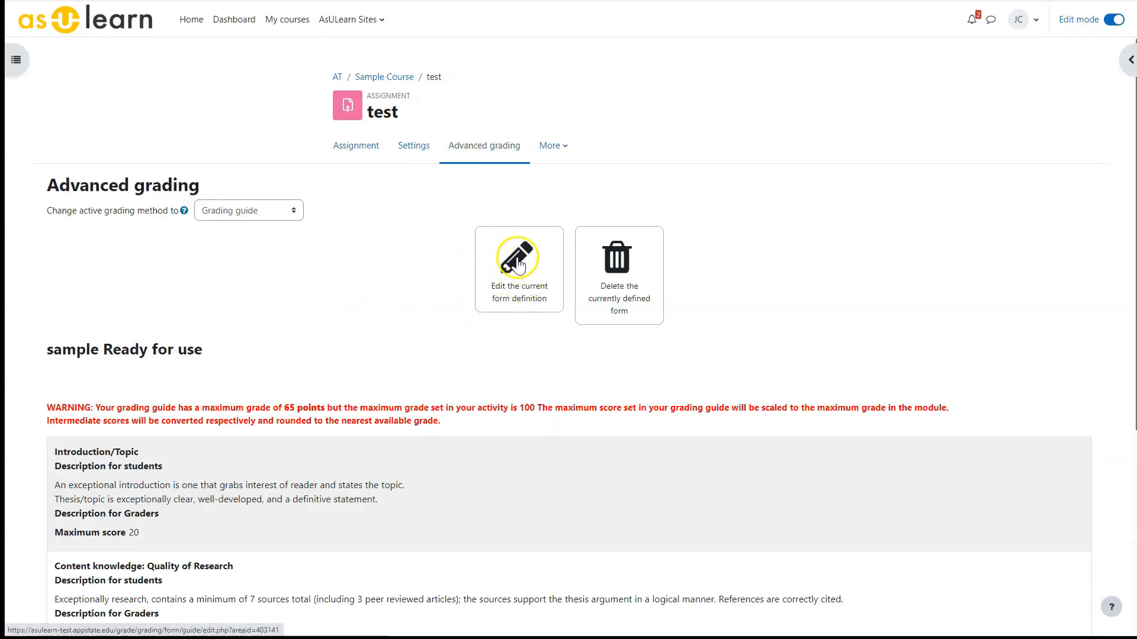
pyautogui.scroll(-2, 255, 332)
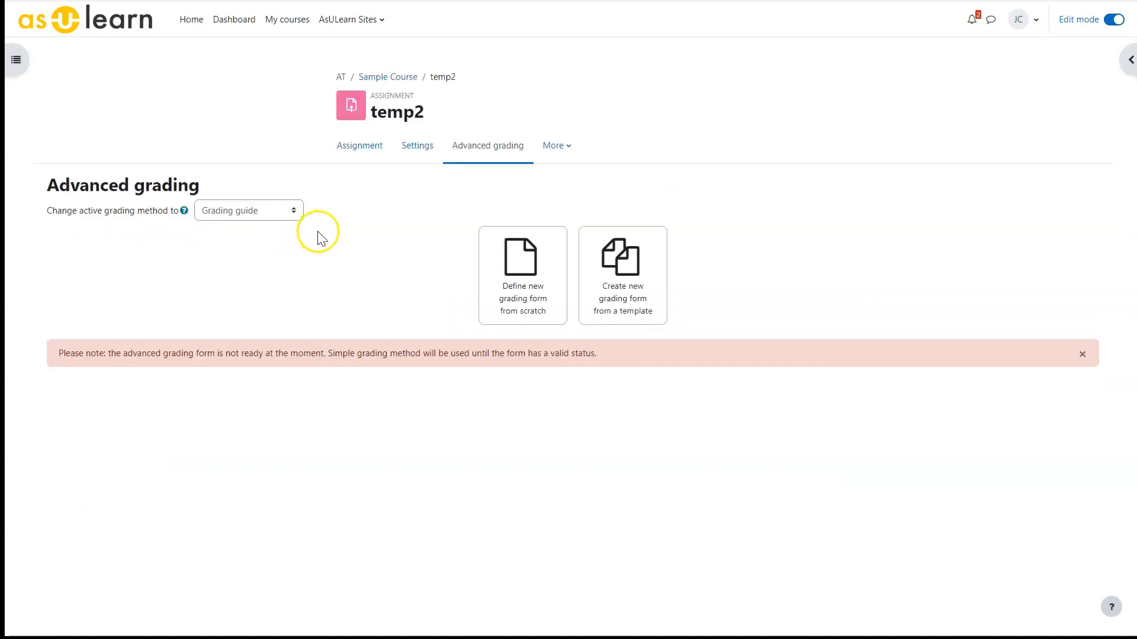
# Step: Start a grading form from a template for the temp2 assignment and search for "sample" with own forms included
pyautogui.click(621, 265)
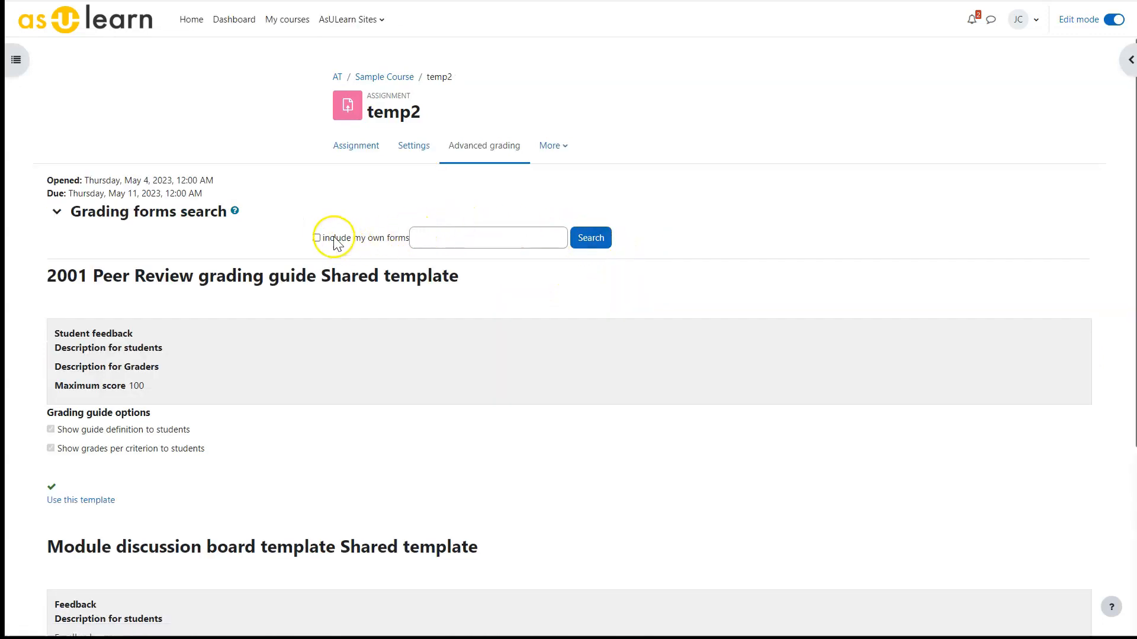
pyautogui.click(318, 238)
pyautogui.click(436, 238)
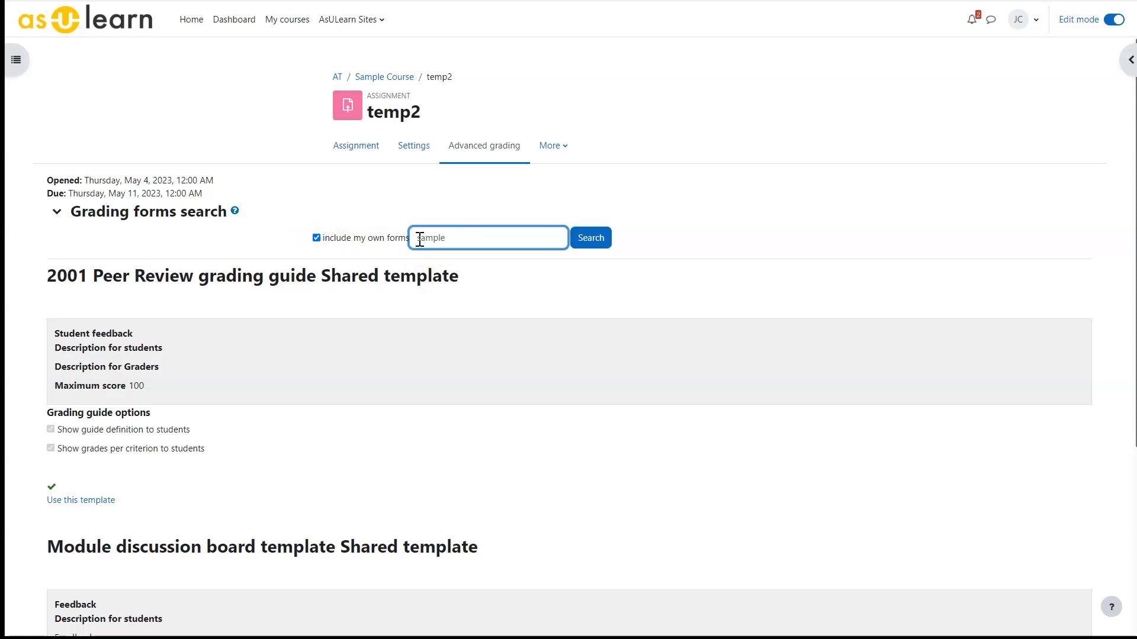
pyautogui.click(591, 239)
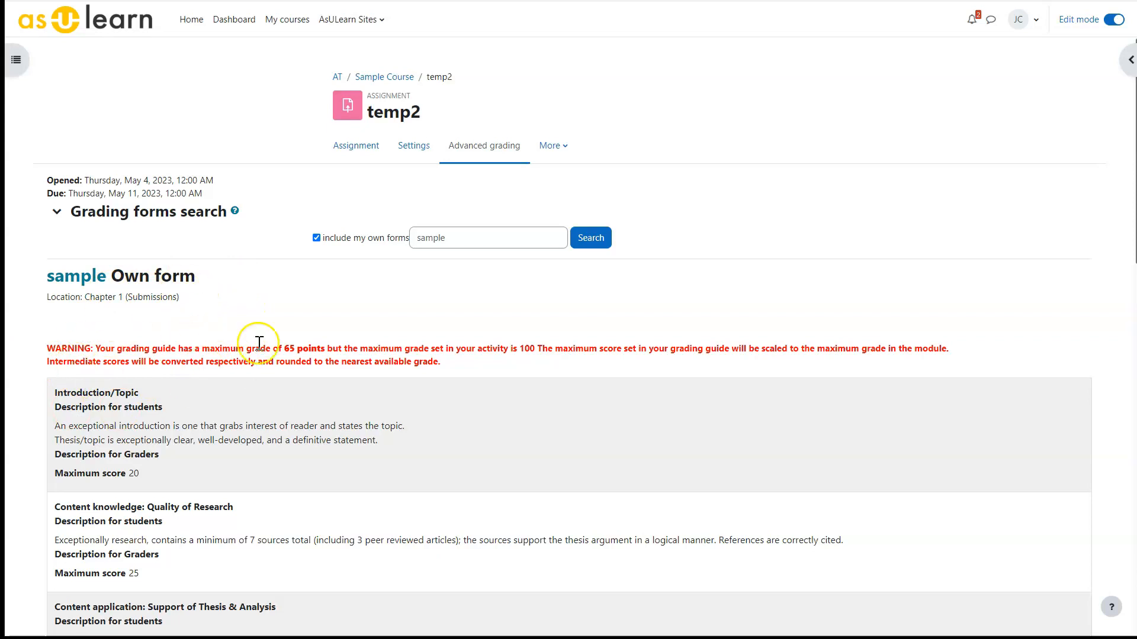
# Step: Use the own form "sample" as the template for the temp2 assignment's grading form and confirm the choice
pyautogui.scroll(-2, 195, 368)
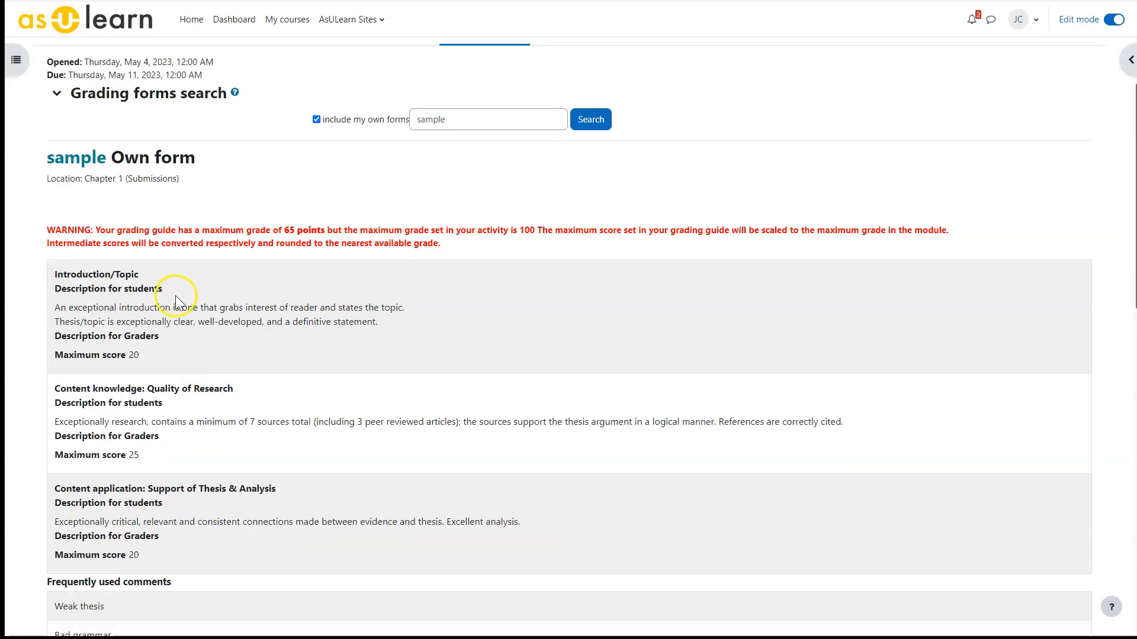
pyautogui.scroll(-2, 178, 299)
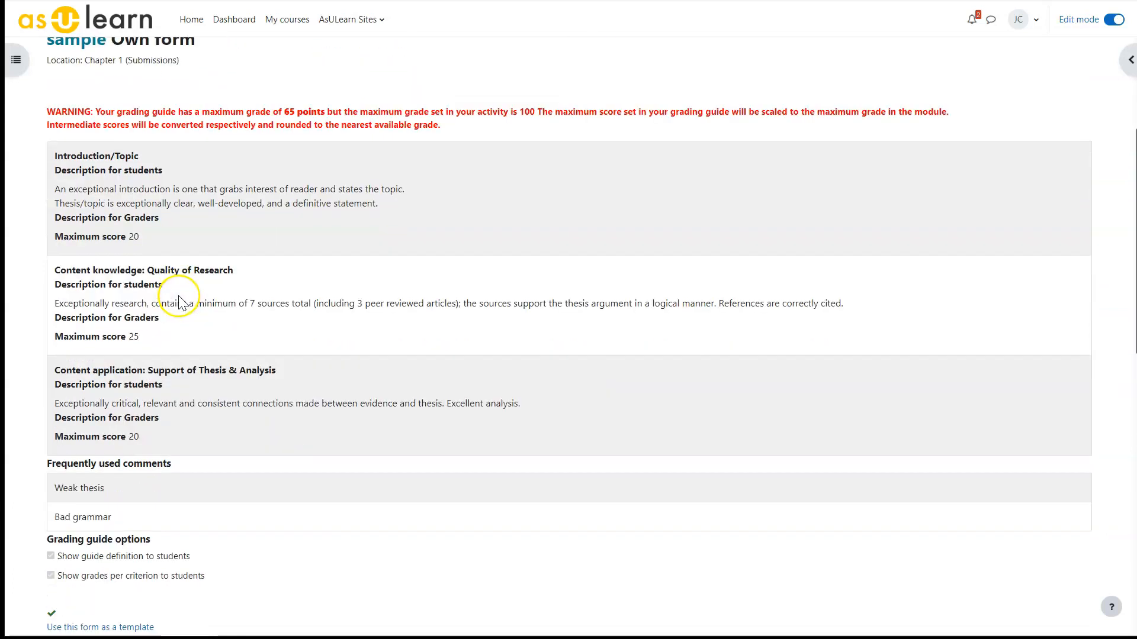
pyautogui.scroll(-2, 177, 299)
pyautogui.click(89, 510)
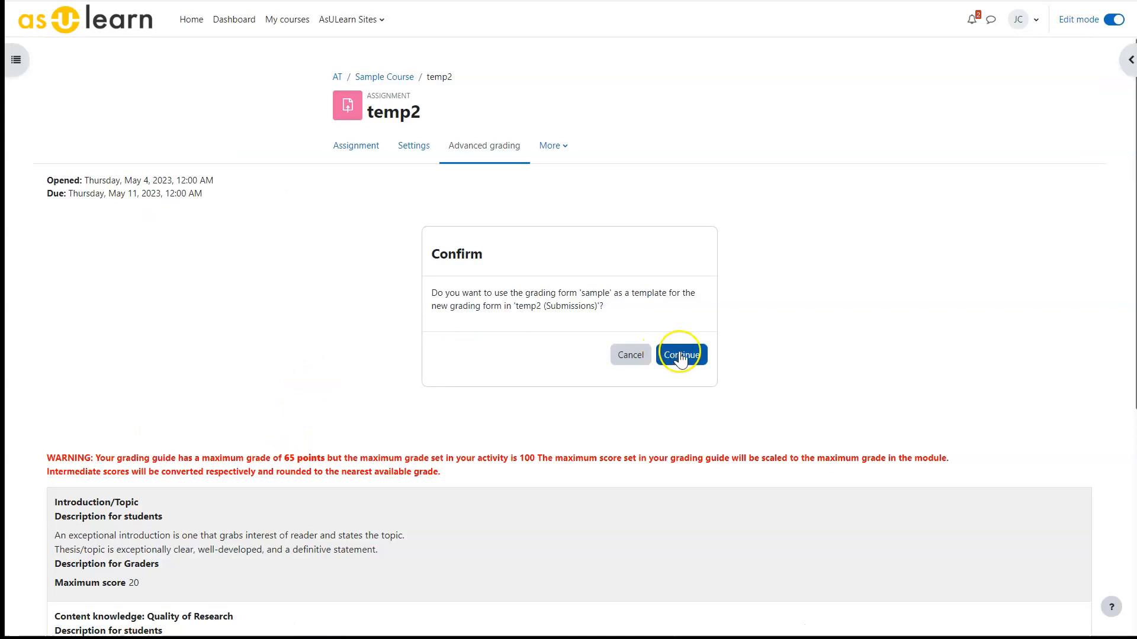
pyautogui.click(681, 356)
# Step: Review the criteria, frequently used comments and guide options of the grading guide copied into temp2
pyautogui.scroll(-3, 284, 343)
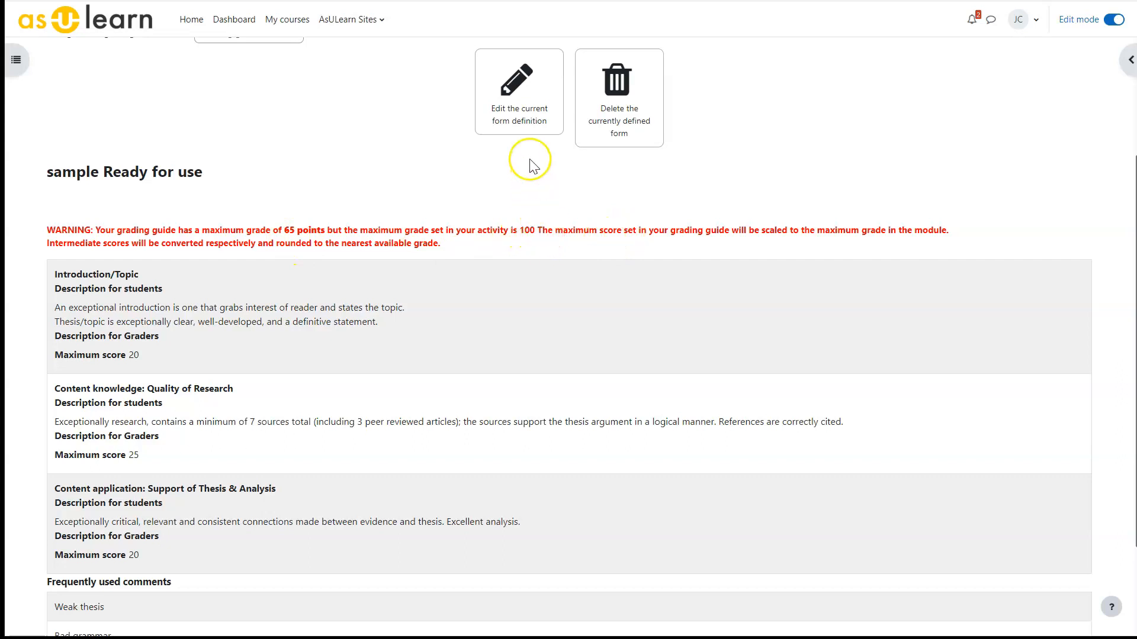
pyautogui.scroll(-2, 290, 275)
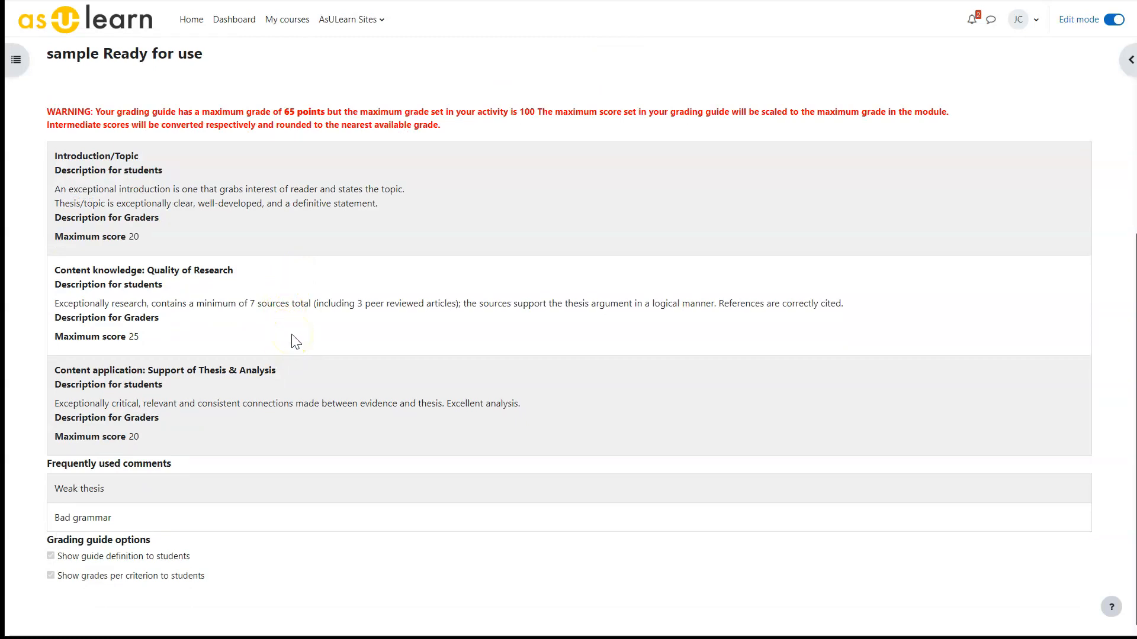
pyautogui.scroll(2, 363, 287)
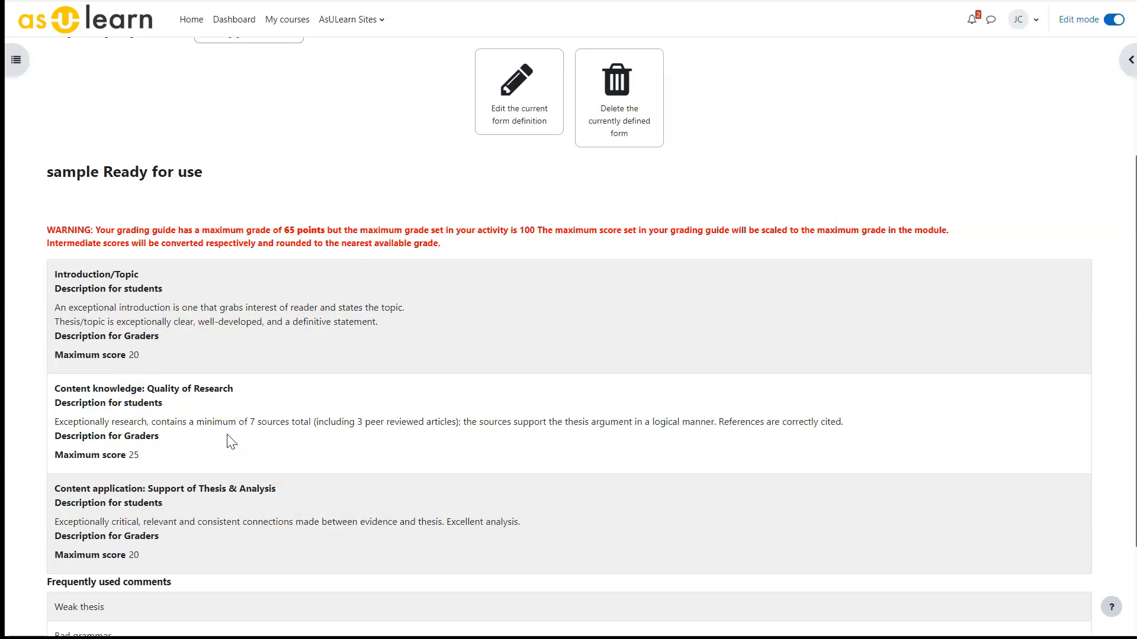
pyautogui.scroll(-2, 231, 441)
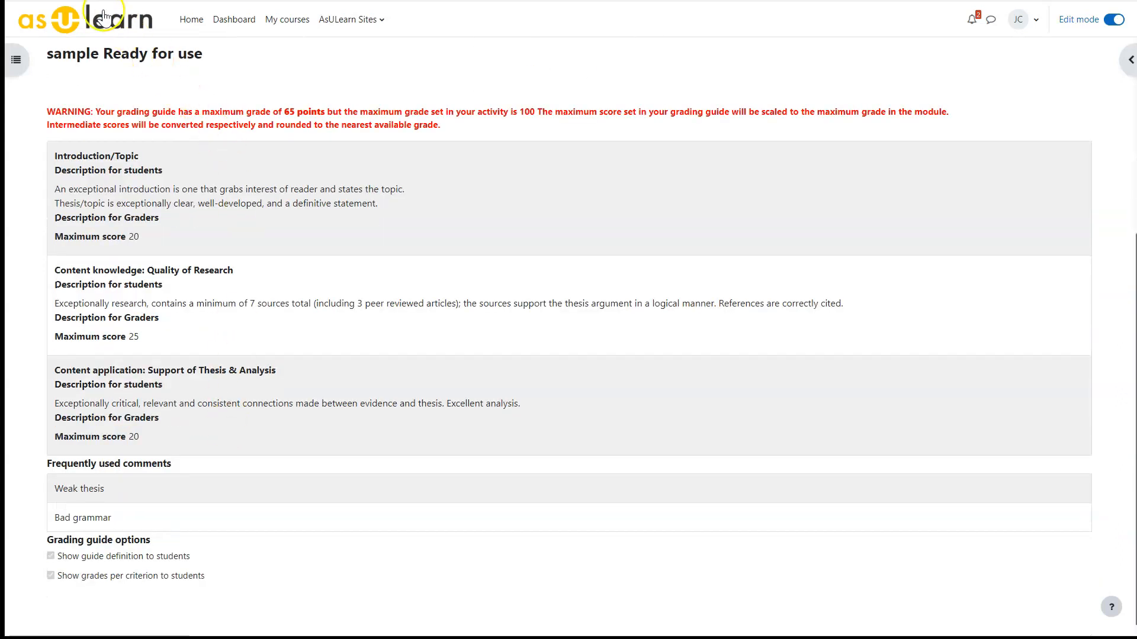